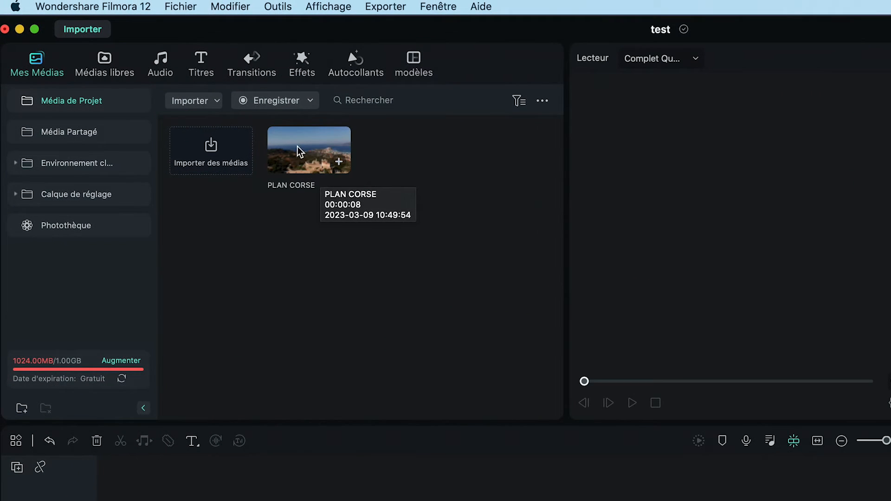
- Place the PLAN CORSE clip at the start of video track 2 and enable motion tracking on it
left_click_drag(301, 151, 68, 411)
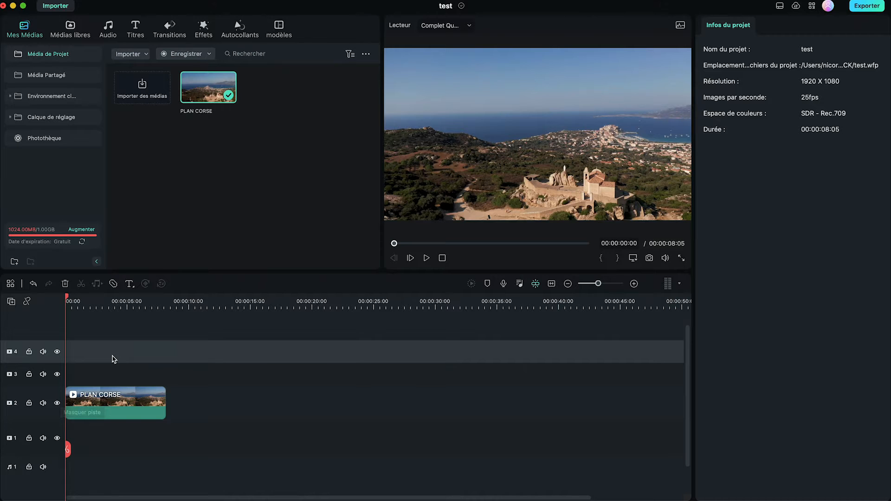
left_click(96, 412)
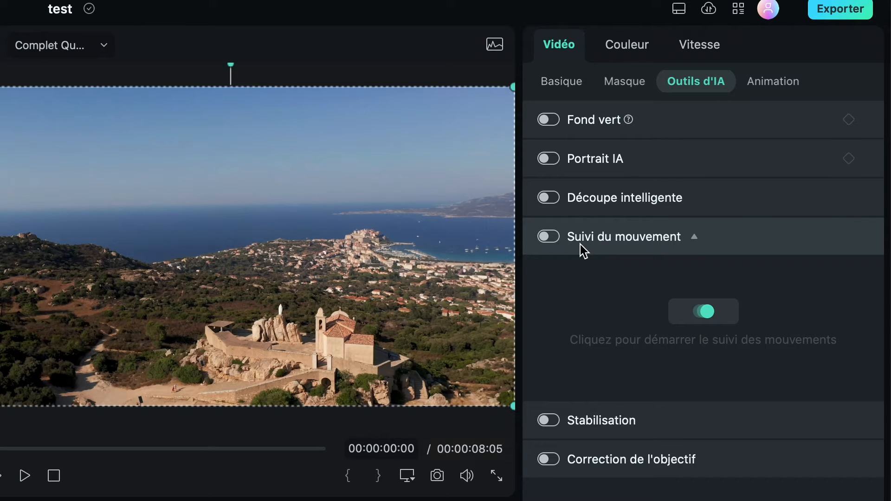
left_click(548, 237)
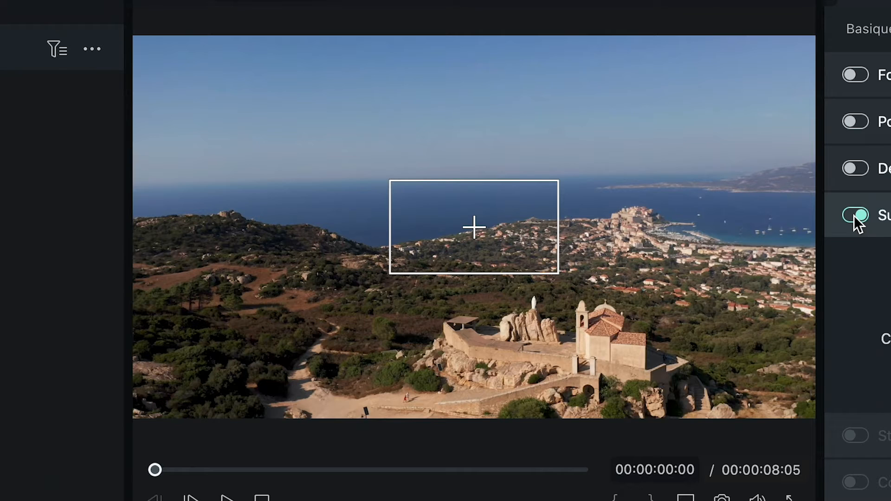
- Fit the tracking box tightly around the chapel and run the motion tracking analysis
left_click(442, 237)
left_click_drag(456, 245, 577, 339)
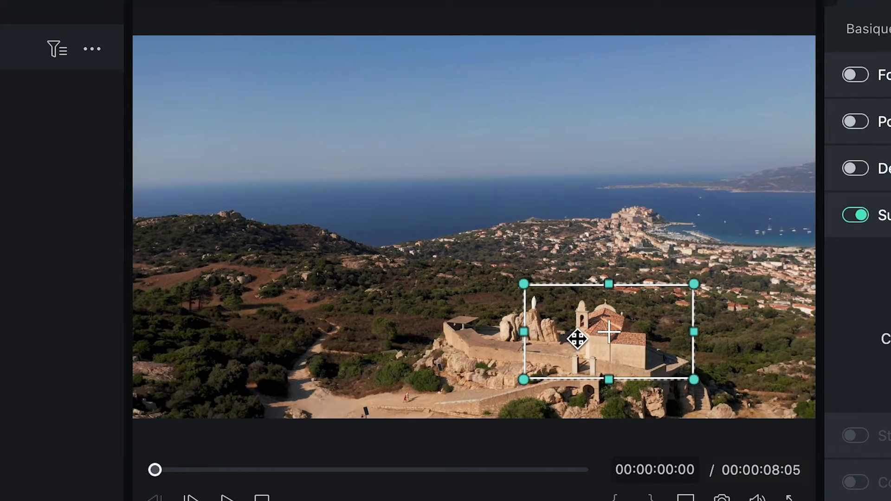
left_click_drag(694, 334, 657, 335)
mouse_move(609, 285)
left_mouse_down()
mouse_move(610, 298)
mouse_move(609, 290)
left_mouse_up()
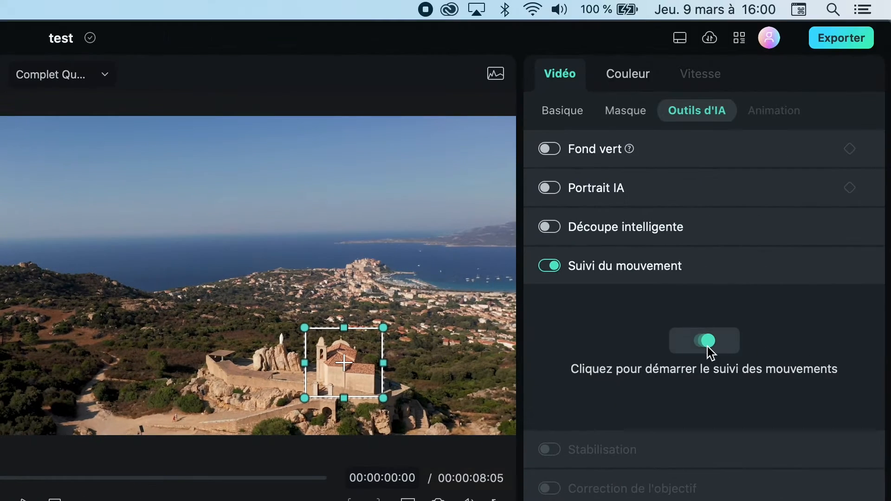
left_click(707, 347)
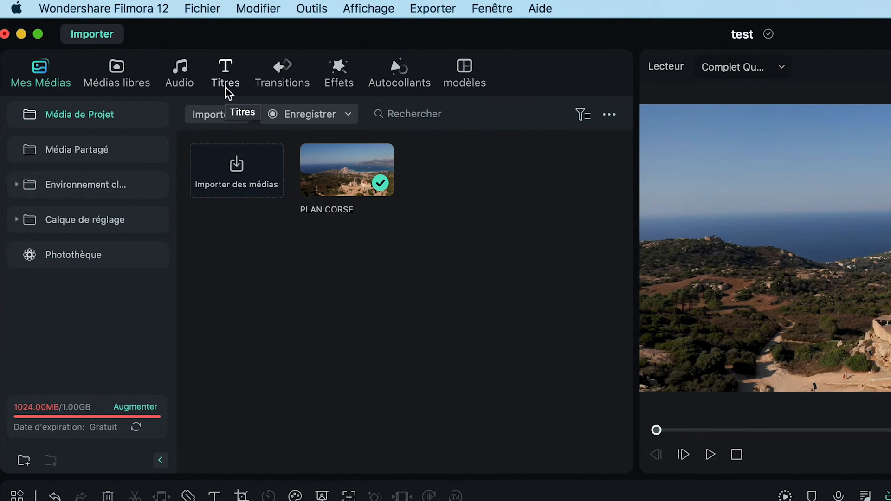
- Add the Légende de texte 6 title on the track above the clip, lasting 00:00:08:05 like the clip
left_click(227, 79)
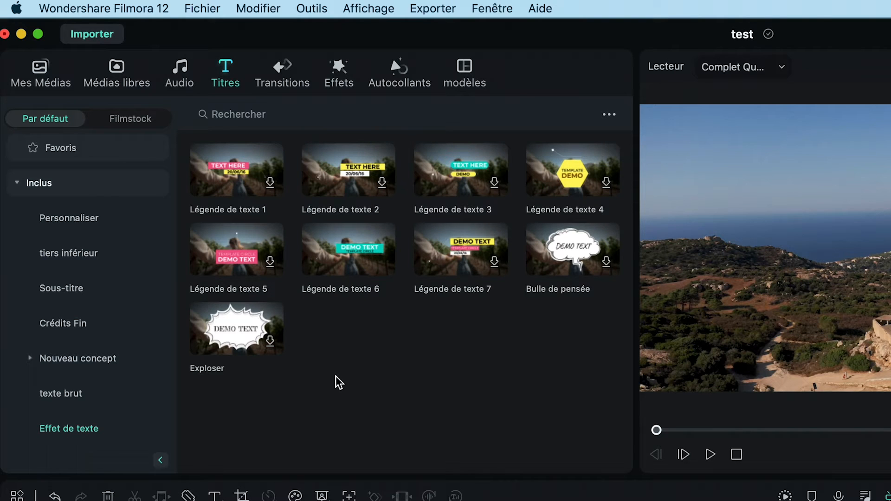
left_click(338, 253)
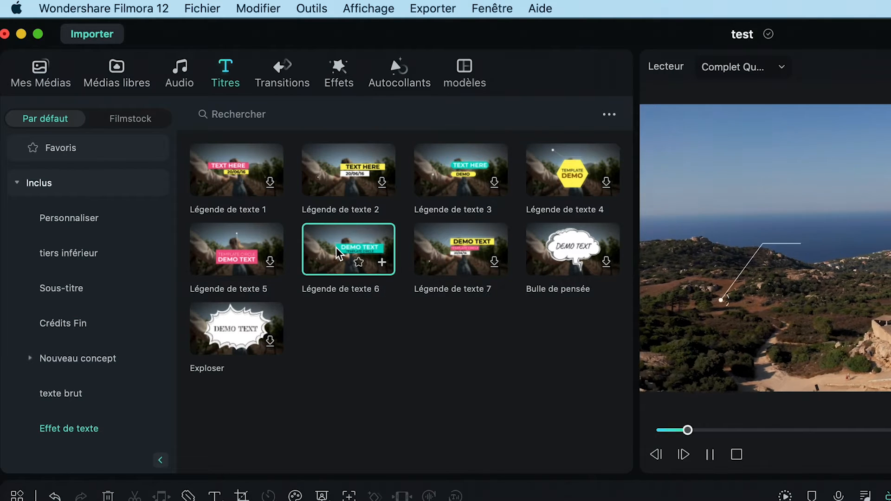
left_click(710, 455)
left_click_drag(333, 263, 68, 375)
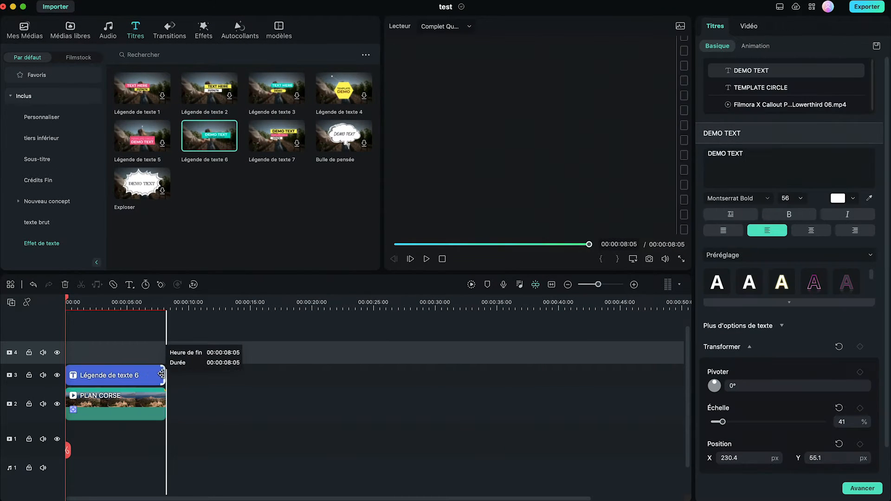
- Remove the TEMPLATE CIRCLE text line from the title and replace DEMO TEXT with "Chapelle"
left_click(107, 305)
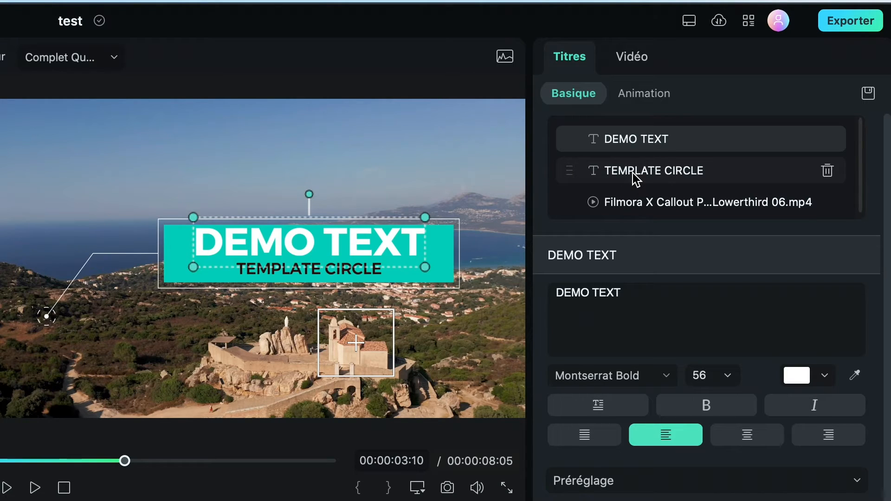
left_click(830, 171)
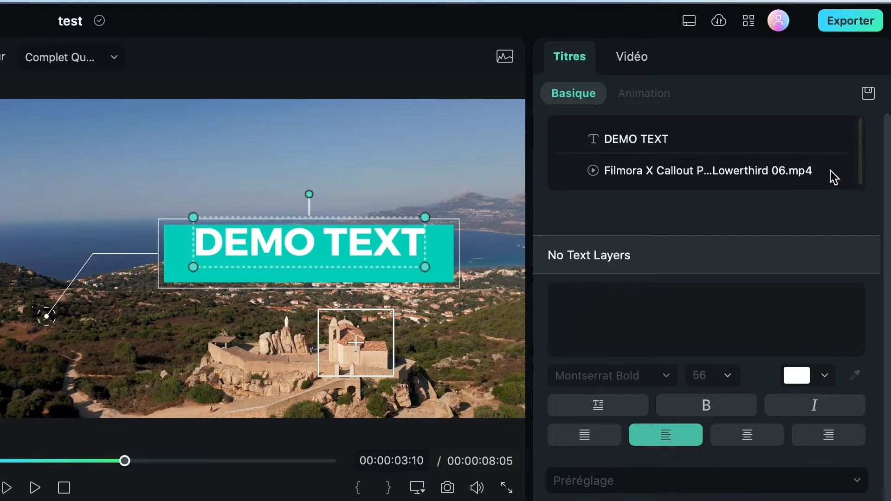
double_click(374, 243)
type("Chapell")
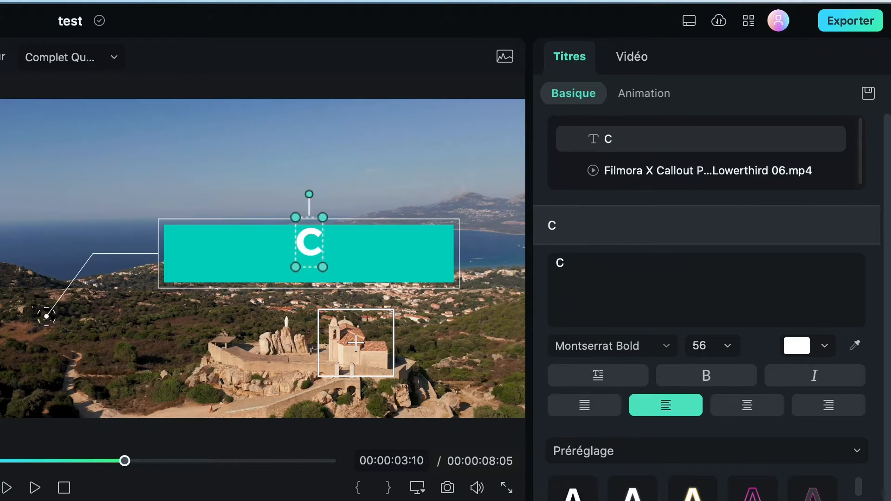
type("e")
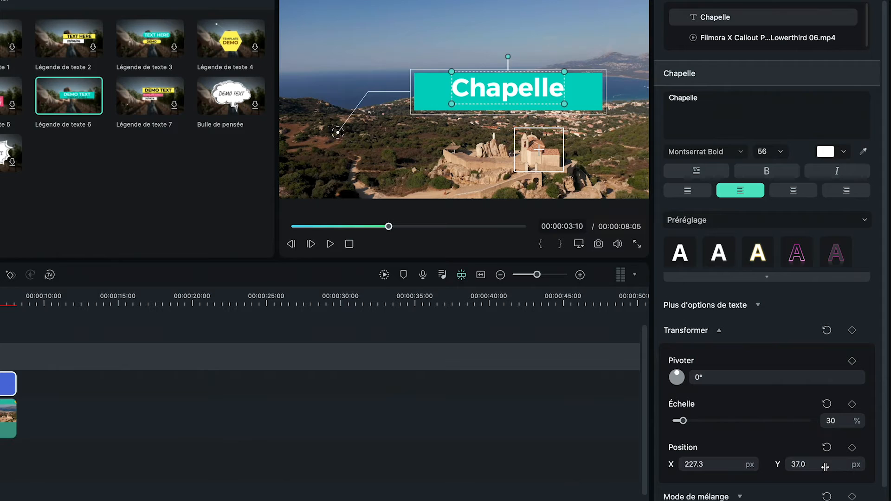
- Position the Chapelle text at X 229.3, Y 28.0 and set the callout graphic's opacity to 91%
left_click_drag(826, 467, 819, 468)
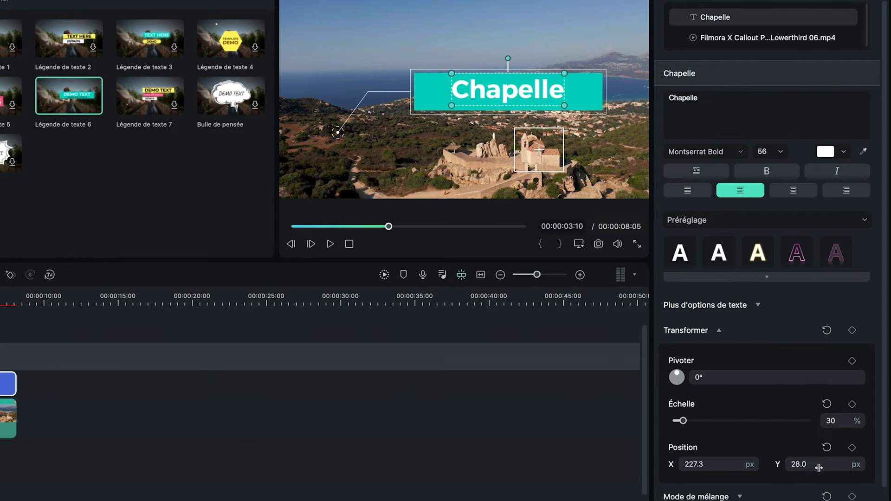
left_click_drag(690, 464, 691, 464)
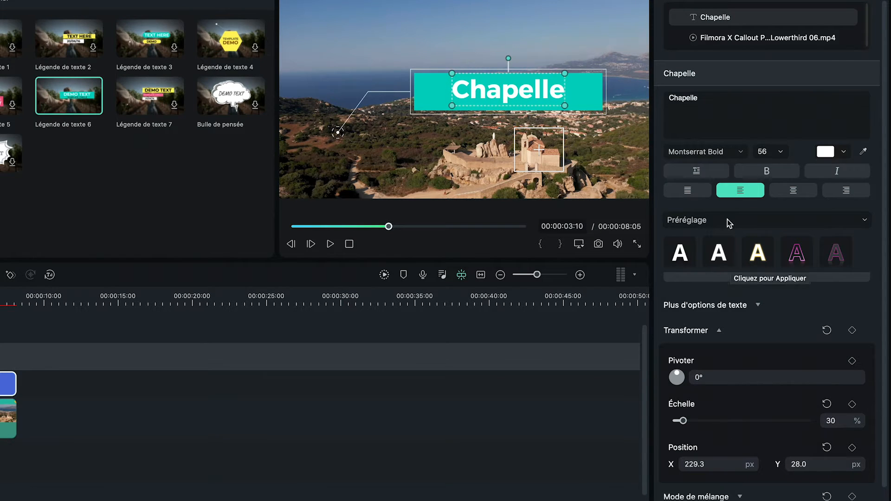
left_click(728, 38)
left_click(738, 126)
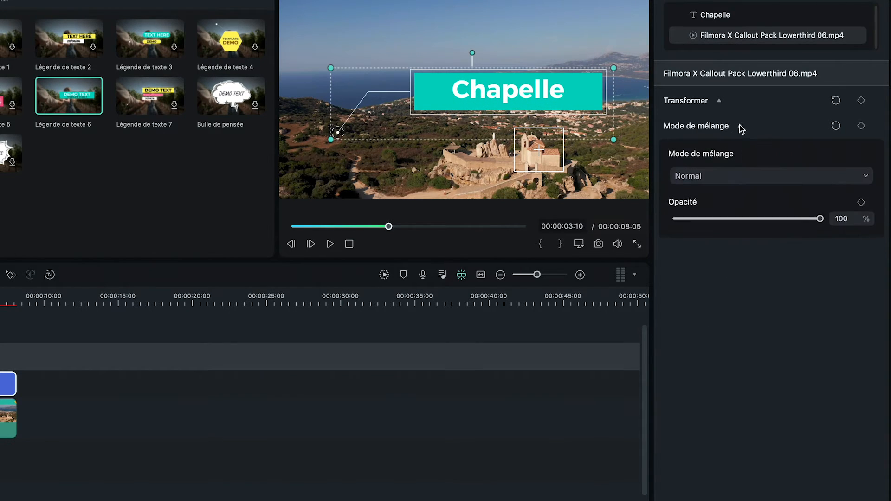
left_click_drag(794, 400, 775, 400)
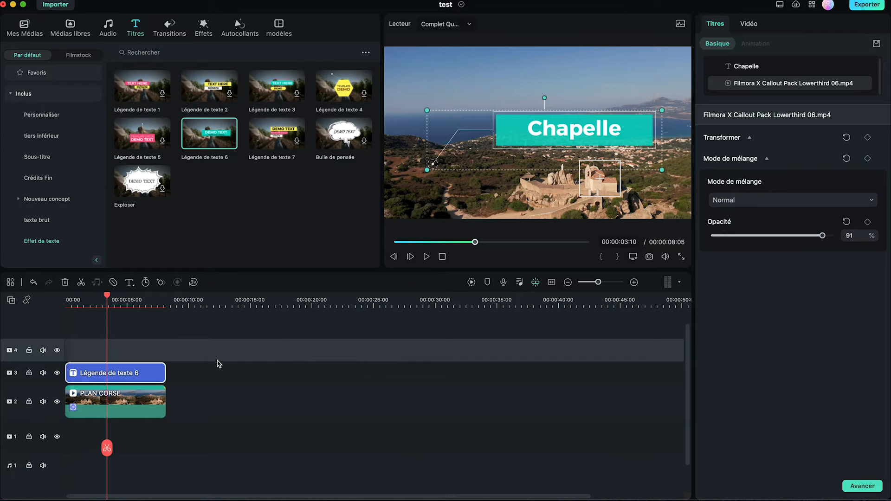
- Link Légende de texte 6 to the clip's motion tracking and hide the tracking box
left_click(129, 409)
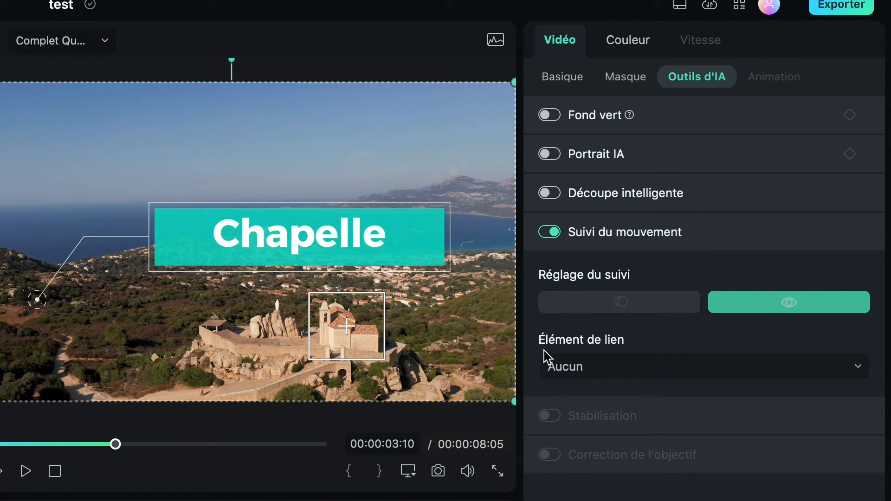
left_click(592, 371)
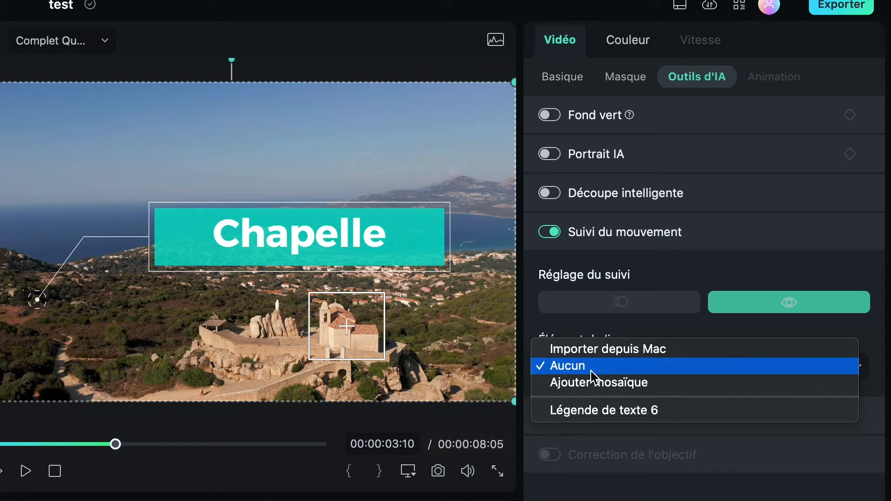
left_click(622, 415)
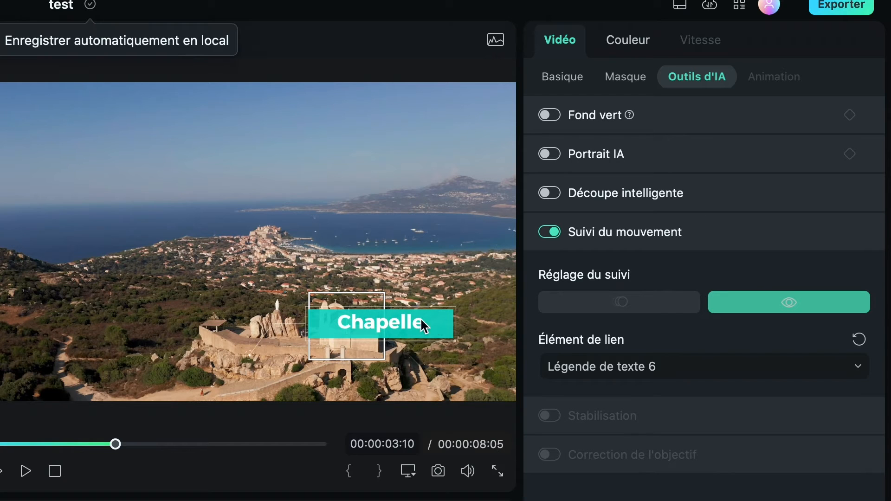
left_click(788, 303)
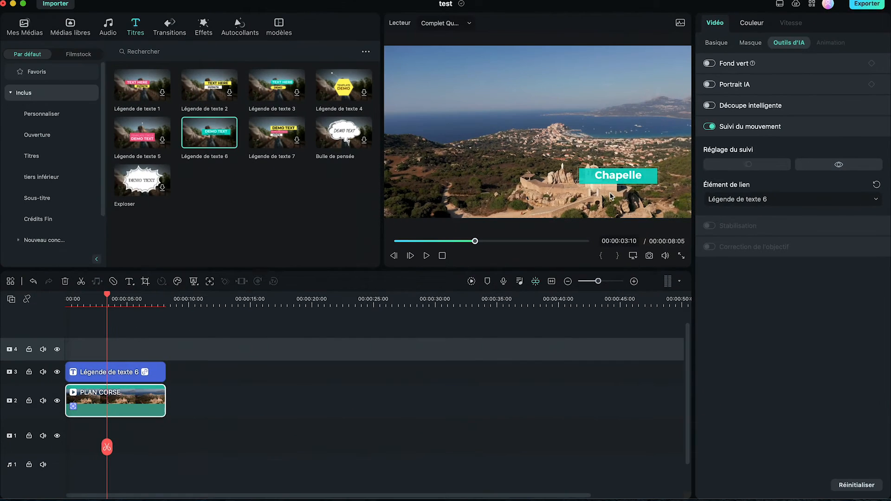
- Move the callout graphic and its Chapelle text to the right of the chapel in the preview
left_click(120, 377)
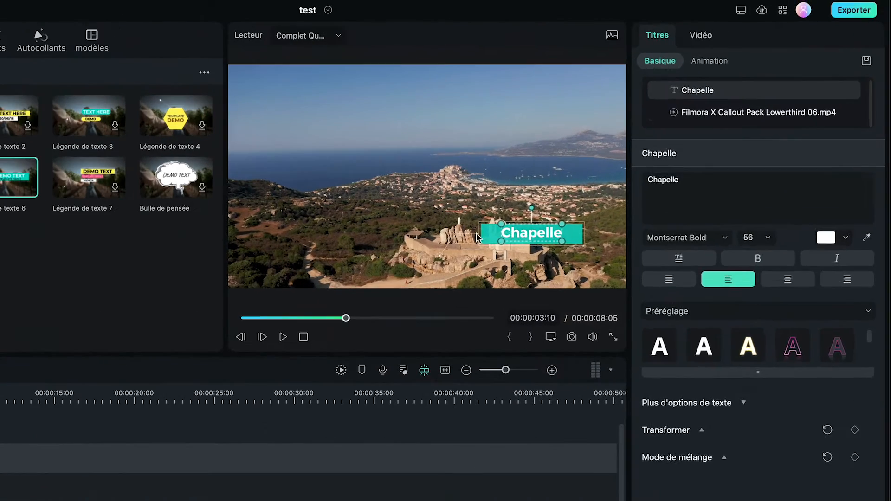
mouse_move(584, 177)
left_mouse_down()
mouse_move(620, 164)
mouse_move(596, 165)
left_mouse_up()
left_click_drag(672, 155, 633, 166)
left_click_drag(520, 228, 566, 233)
left_click_drag(530, 232, 556, 235)
left_click_drag(590, 226, 581, 229)
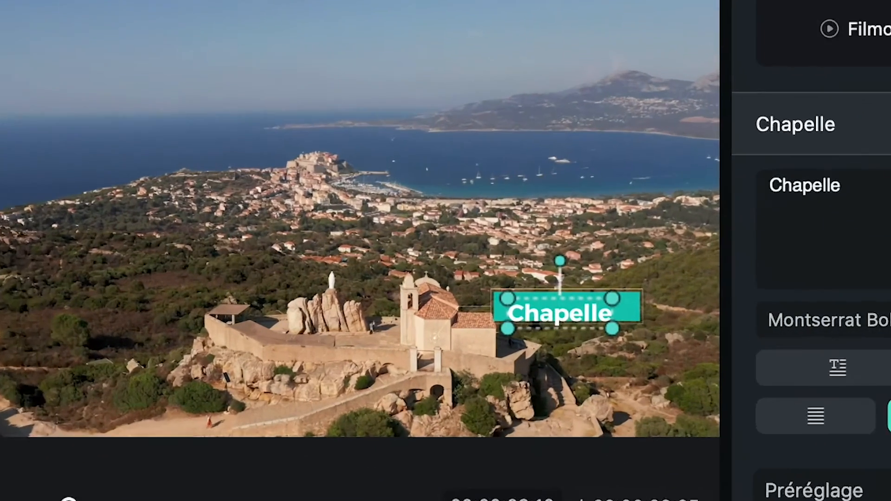
left_click_drag(560, 314, 565, 307)
- Raise the callout graphic so its pointer line meets the chapel roof, and recentre the Chapelle text inside it
left_click_drag(483, 331, 482, 321)
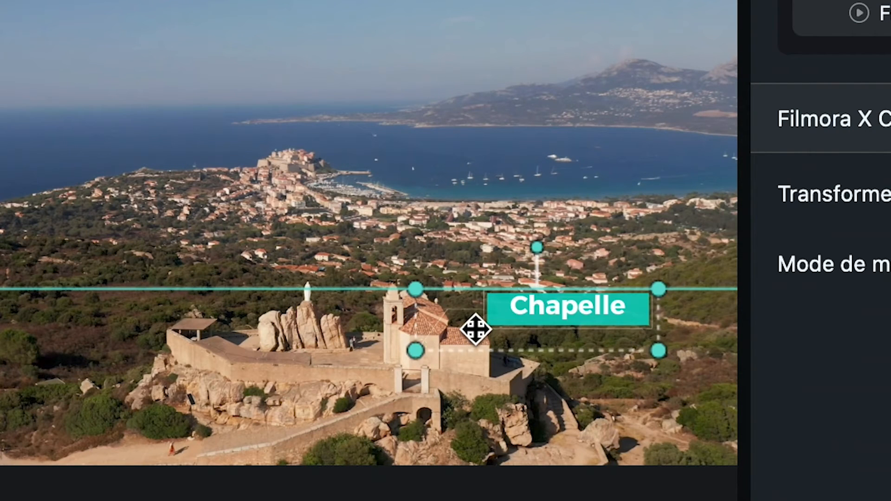
key("ctrl+z")
left_click(417, 358)
left_click(568, 306)
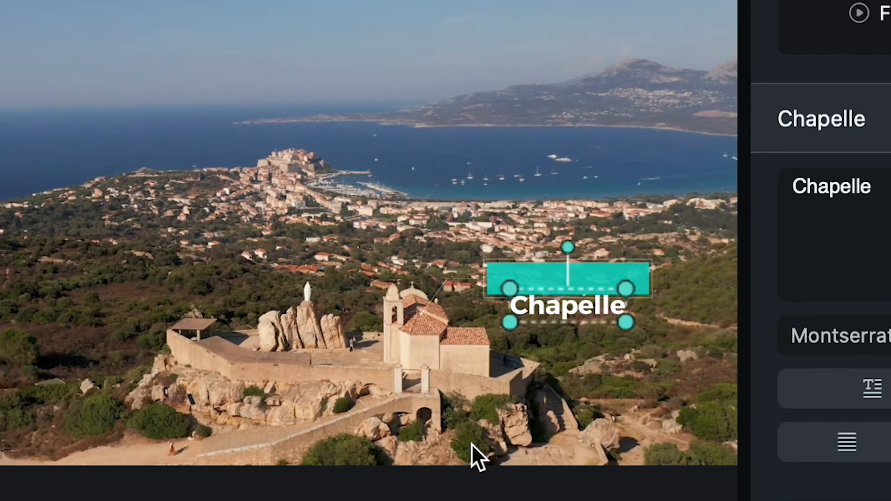
left_click_drag(567, 306, 568, 277)
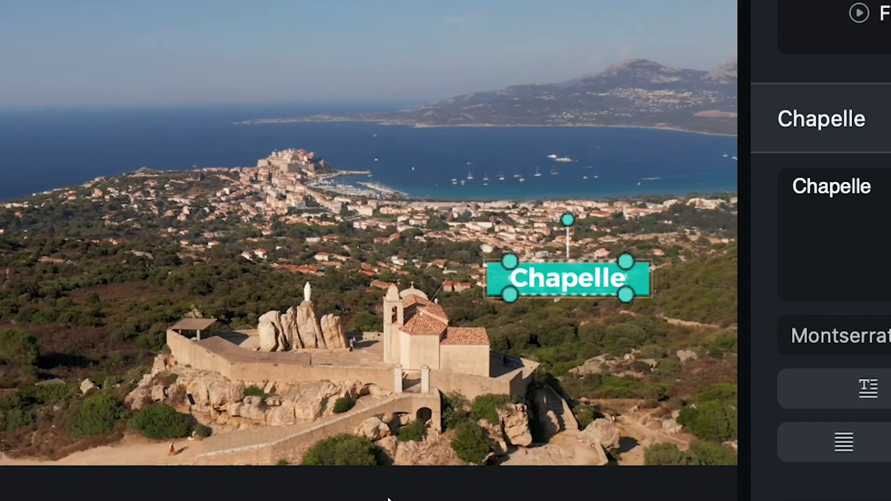
left_click(592, 55)
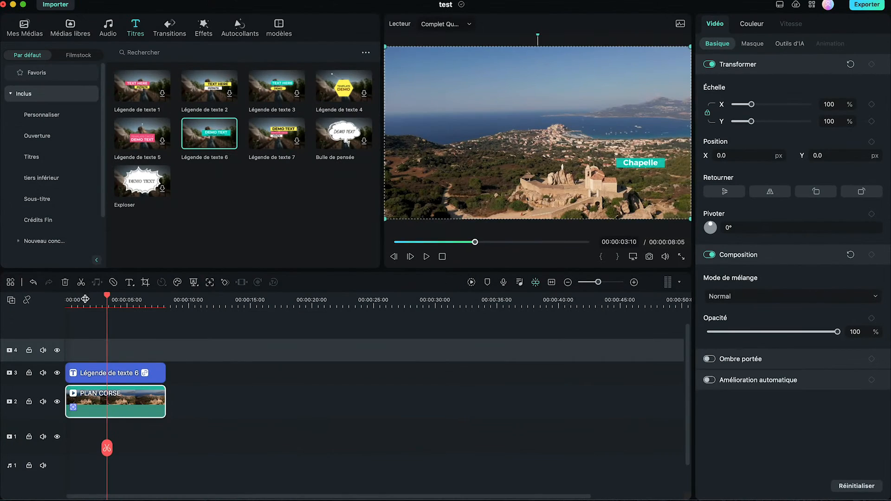
- Play back the shot to check how the linked title follows the chapel, and show the clip's AI tool settings
key("space")
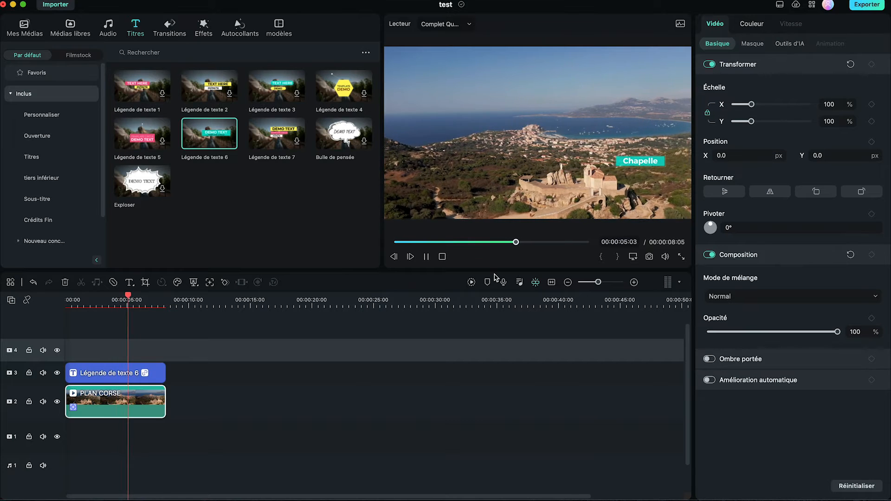
key("space")
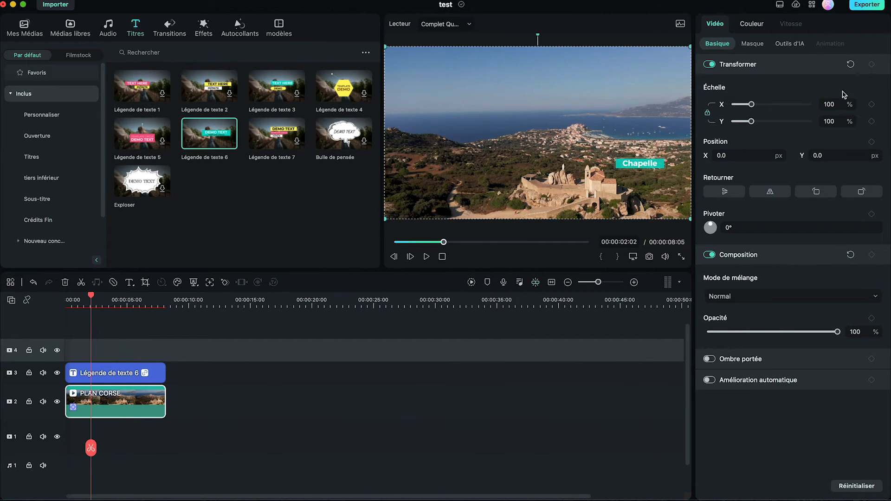
left_click(787, 44)
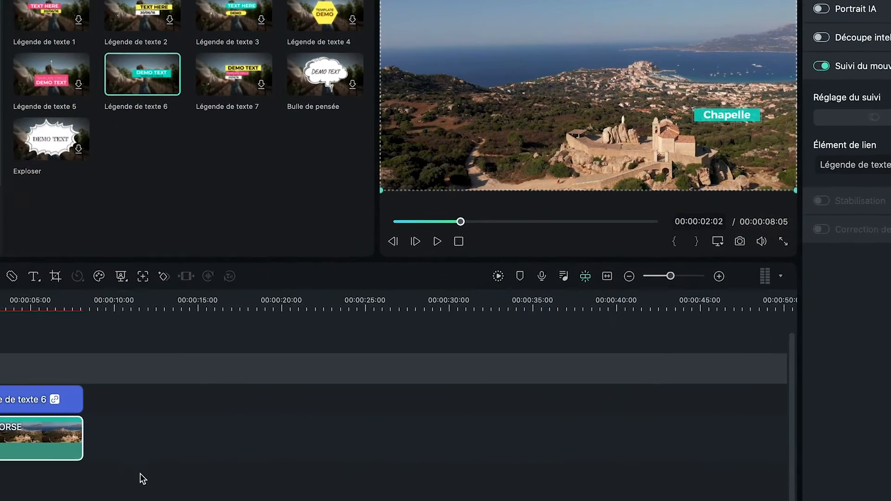
- Duplicate the tracked PLAN CORSE clip at about 10 seconds and place the copy on video track 2
left_click(273, 404)
left_click(146, 388)
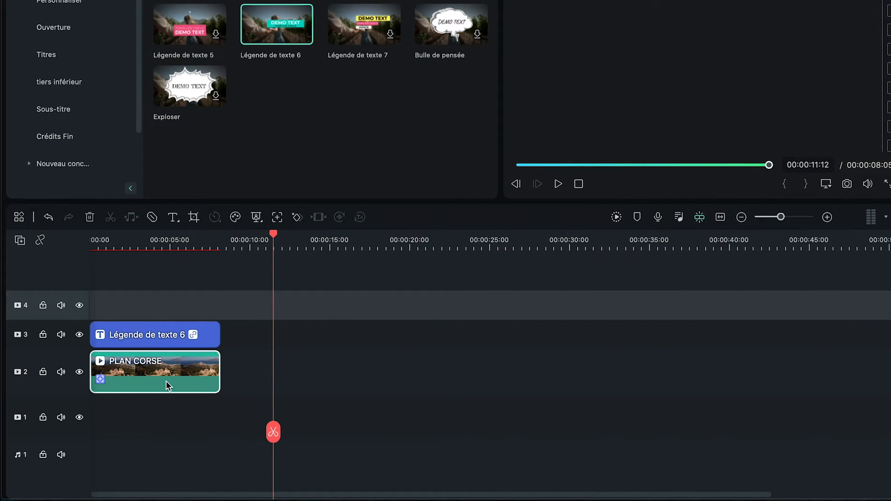
left_click(258, 240)
key("super+v")
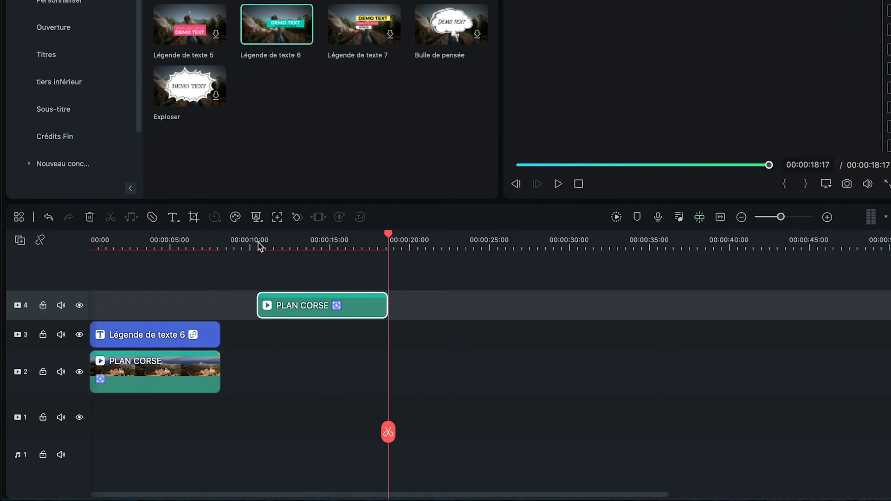
left_click_drag(283, 302, 303, 376)
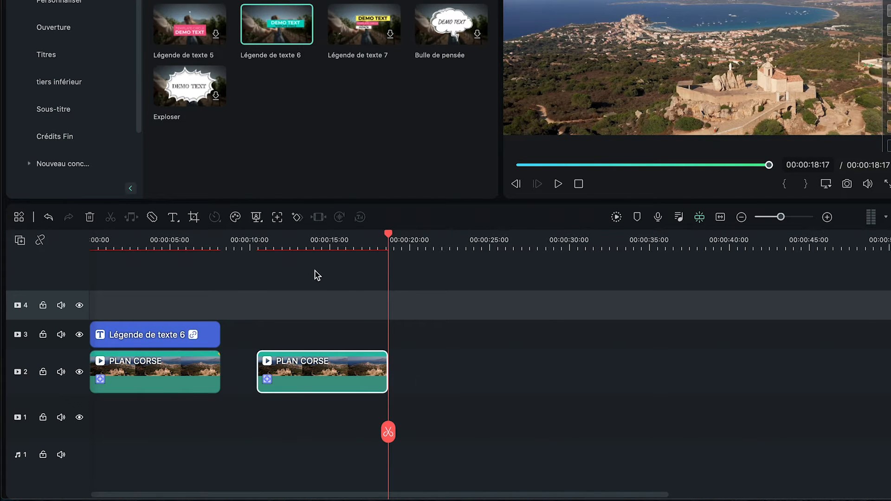
- Move both PLAN CORSE clips down to video track 1 and the linked title to video track 2
left_click(314, 248)
left_click_drag(208, 301, 145, 388)
left_click_drag(146, 386, 149, 405)
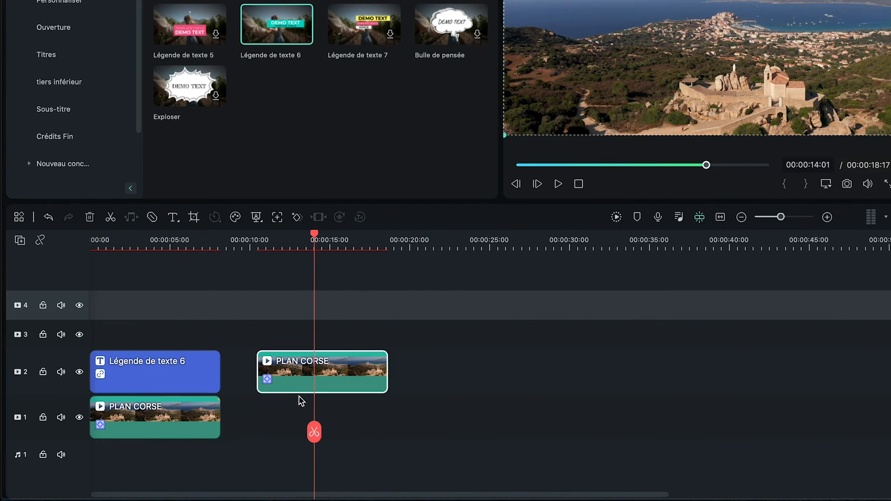
left_click_drag(301, 392, 302, 436)
left_click(311, 247)
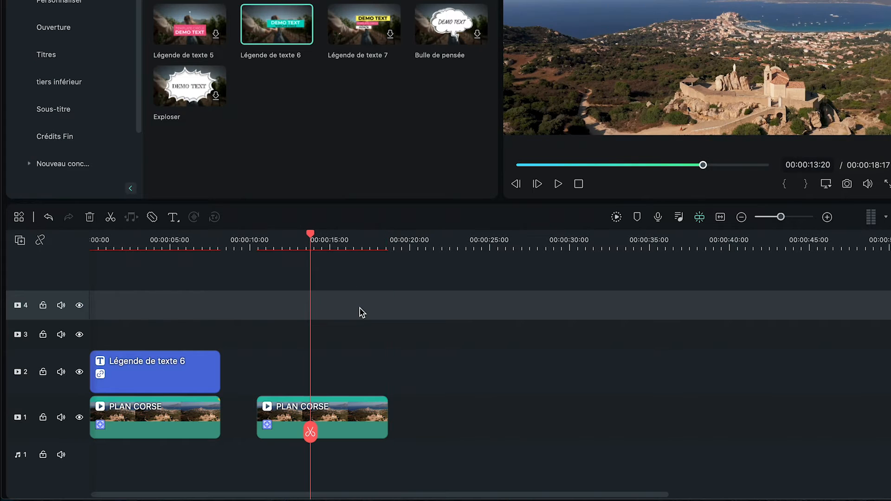
- Clear the motion tracking data of the second PLAN CORSE clip and re-enable its motion tracking at 00:00:10:04
left_click(348, 398)
scroll(348, 399, "up", 1)
left_click_drag(305, 236, 275, 239)
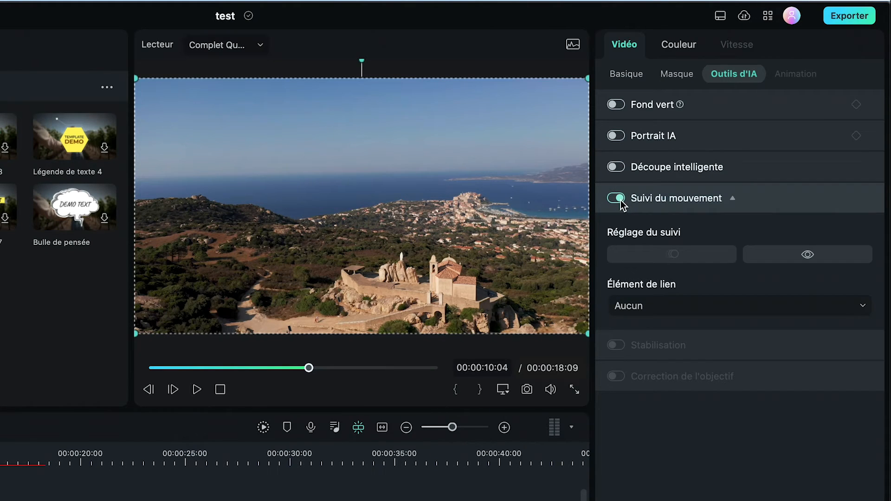
left_click(620, 201)
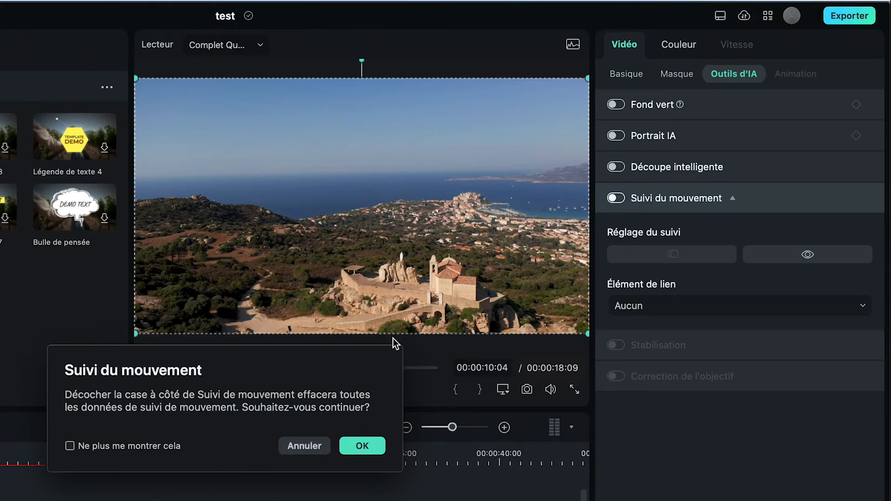
left_click(362, 445)
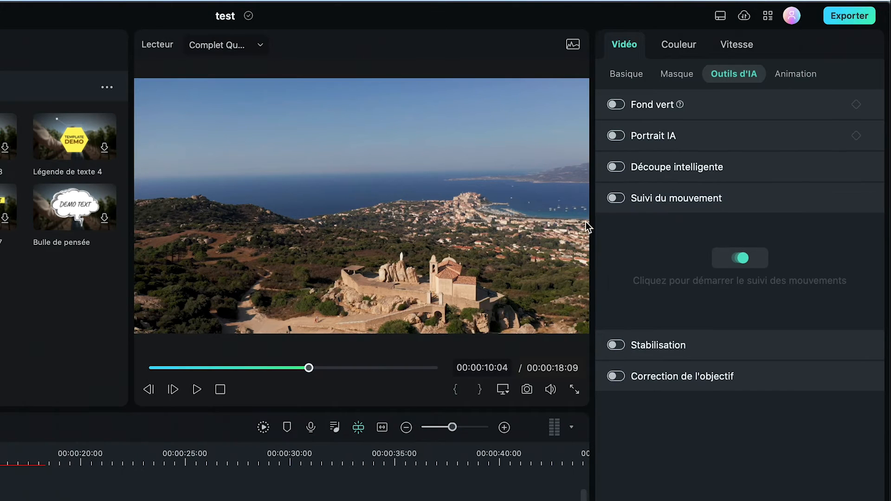
left_click(617, 198)
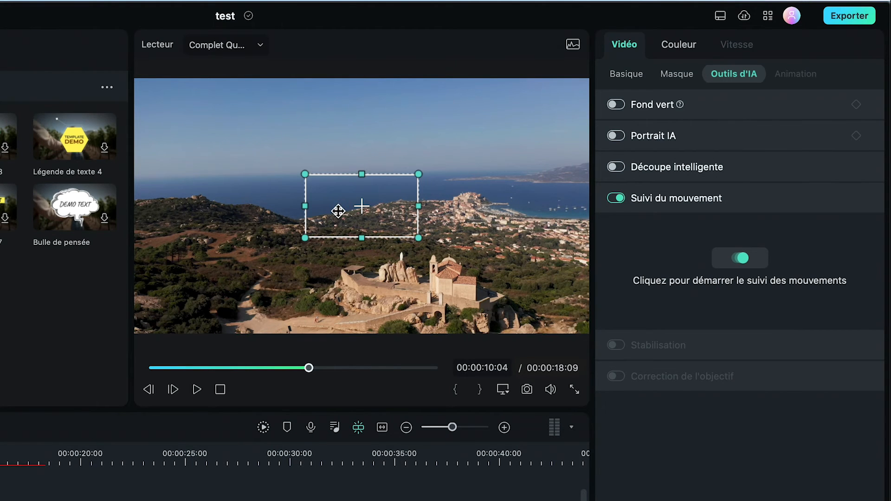
- Fit the tracking box tightly around the citadel on the coast and run the motion tracking analysis
left_click_drag(339, 211, 444, 202)
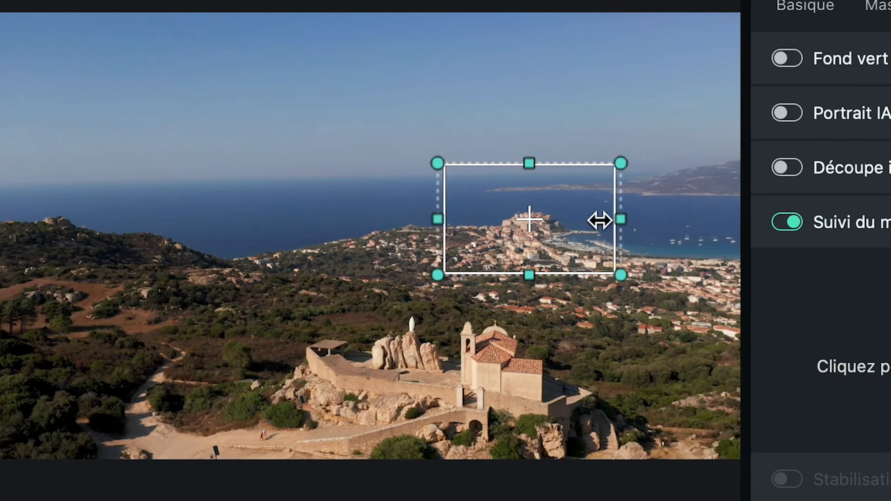
left_click_drag(600, 221, 557, 217)
left_click_drag(529, 163, 525, 204)
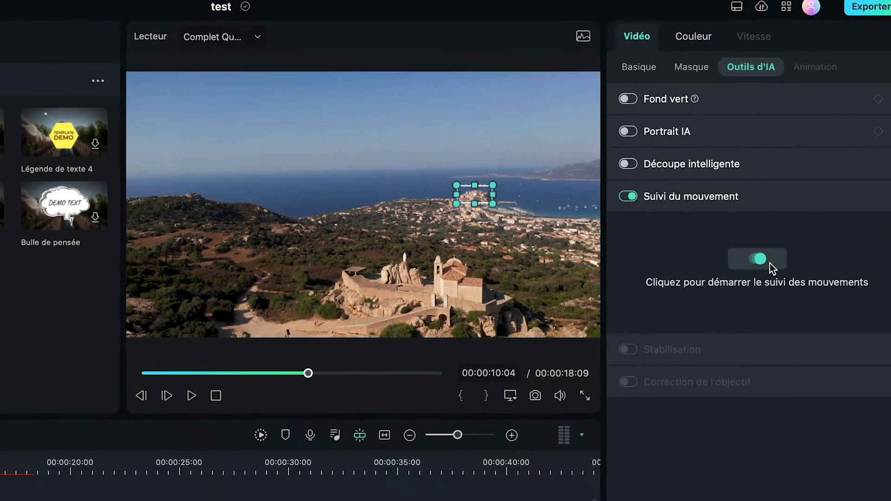
left_click(755, 257)
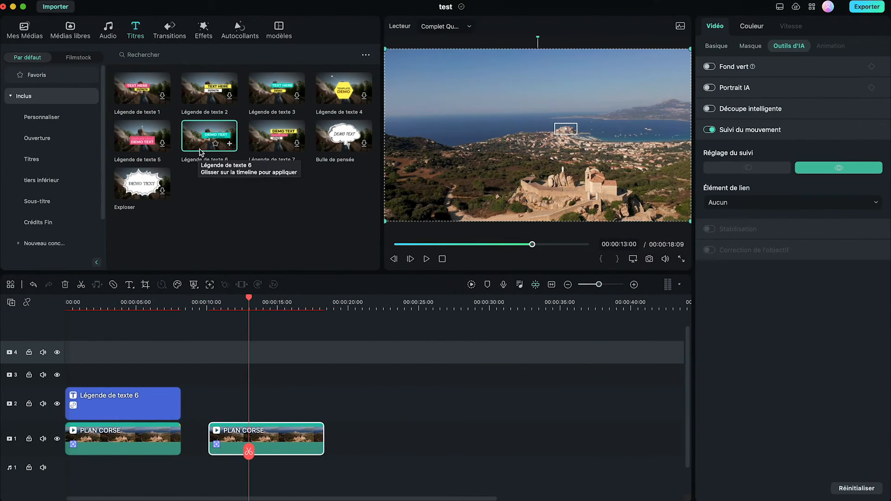
- Add a Légende de texte 6 title above the second clip, remove its TEMPLATE CIRCLE line, and set the main text to Citadelle
left_click_drag(209, 139, 208, 397)
left_click(305, 406)
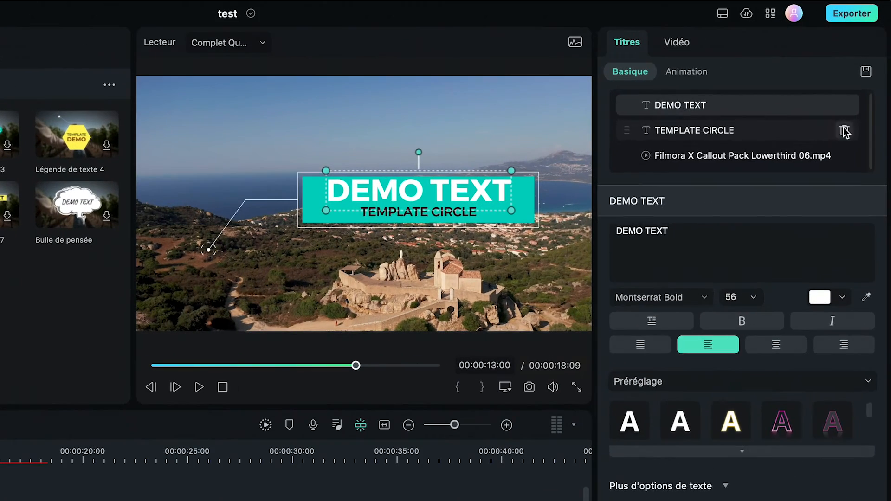
left_click(862, 83)
triple_click(645, 207)
type("Citadelle")
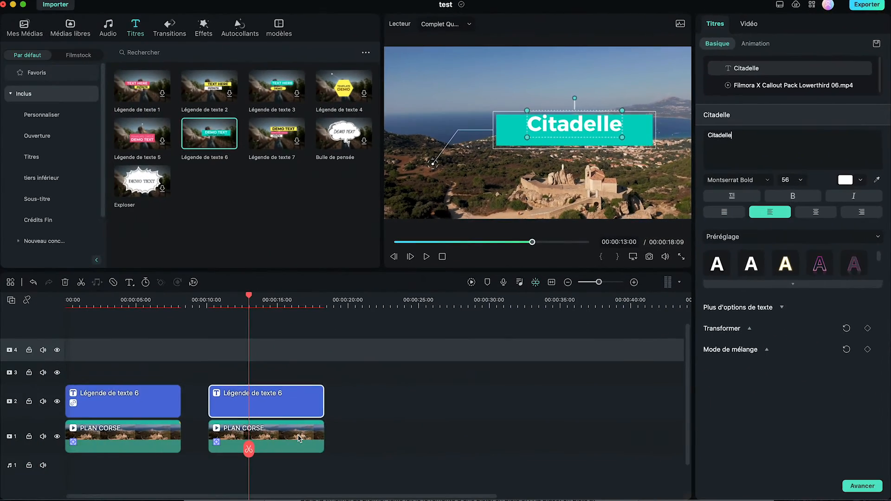
- Link the Légende de texte 6 title to the second PLAN CORSE clip's motion tracking
left_click(345, 414)
left_click(748, 200)
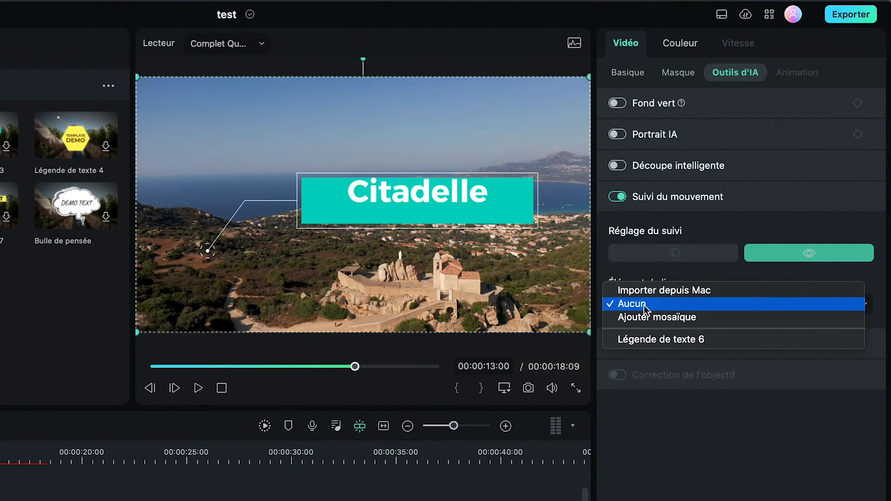
left_click(678, 341)
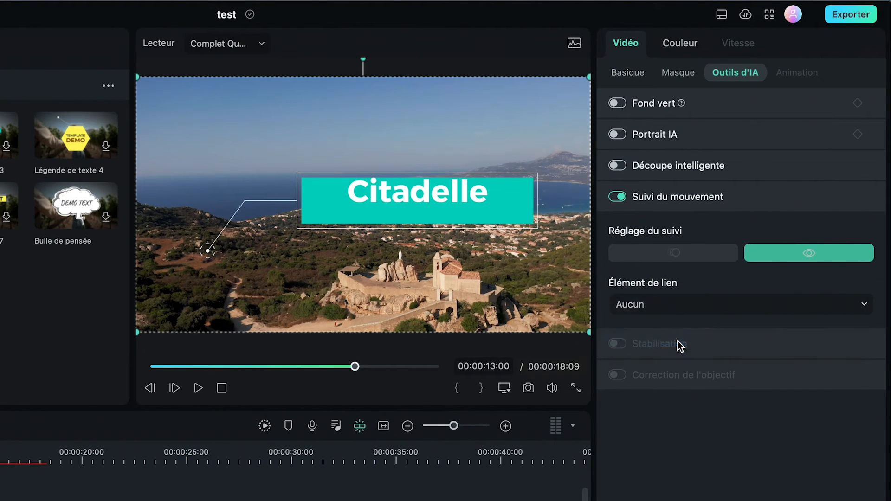
- Move the callout graphic up beside the citadel so its pointer line meets the tracked spot
left_click(380, 210)
left_click_drag(380, 210, 461, 180)
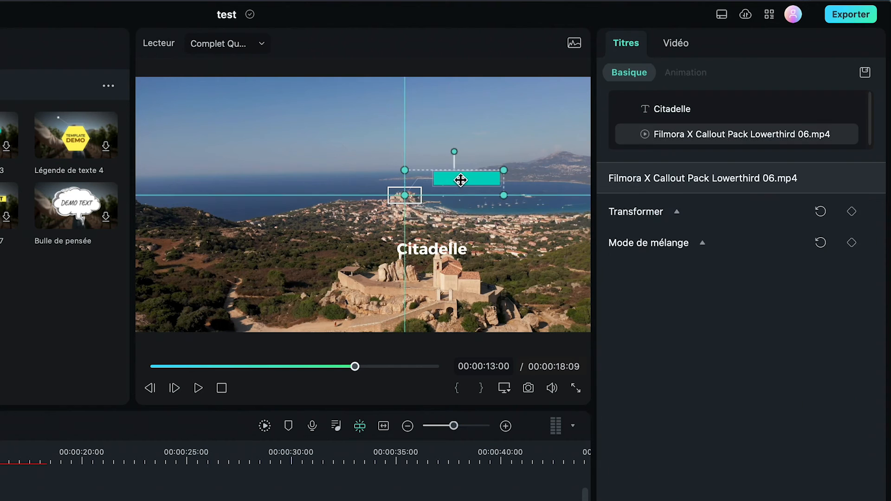
left_click(461, 179)
key("space")
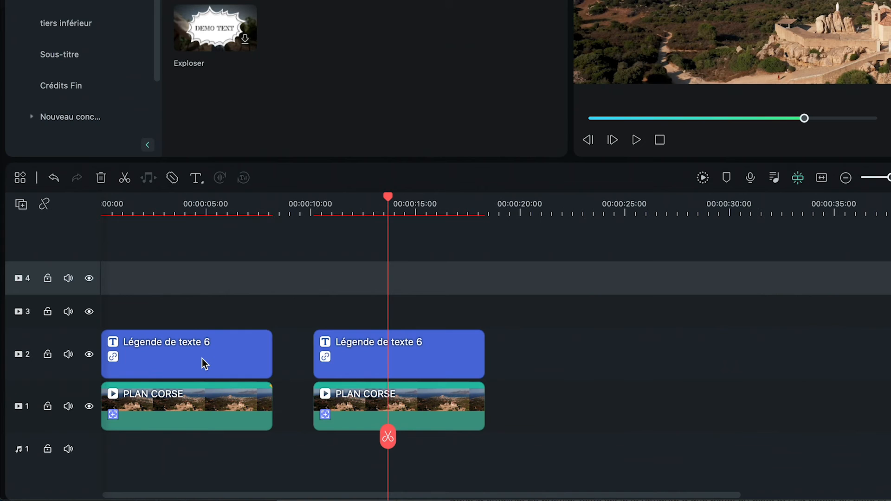
- Stack everything at the timeline start: second PLAN CORSE clip on video track 2, Chapelle title on track 3, Citadelle title on track 4
left_click_drag(202, 358, 192, 317)
left_click_drag(472, 292, 392, 424)
left_click_drag(430, 336, 432, 312)
left_click_drag(430, 401, 201, 355)
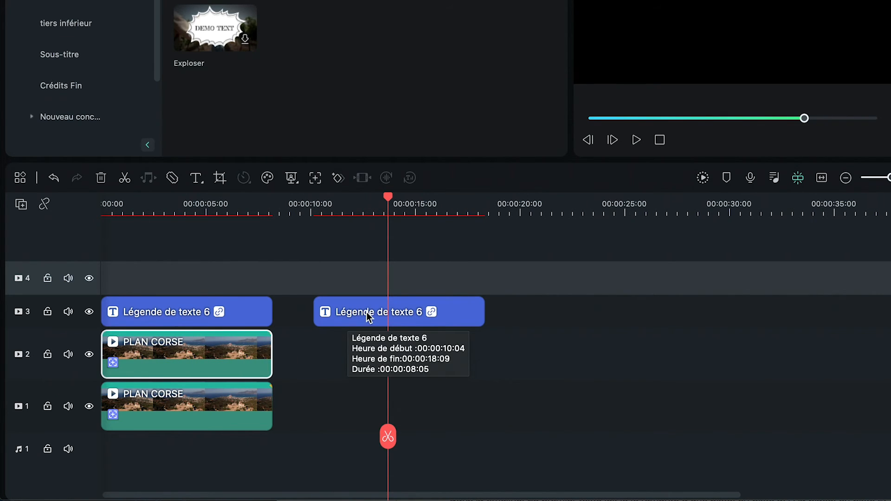
left_click_drag(370, 317, 139, 291)
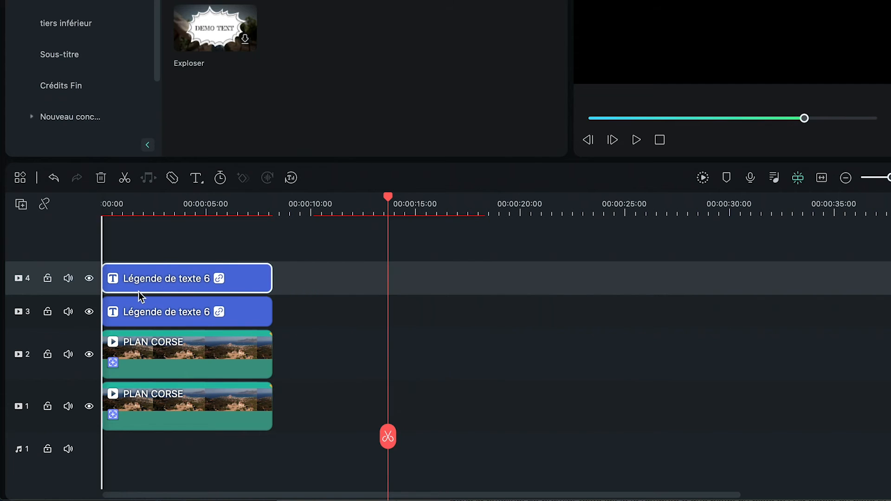
- Play back the stacked shot from near the start to check how both callouts follow their landmarks
left_click(175, 208)
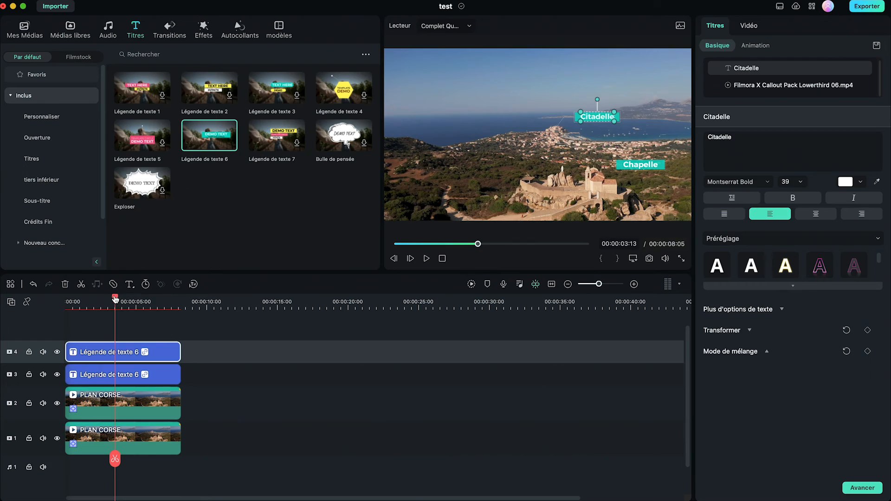
key("space")
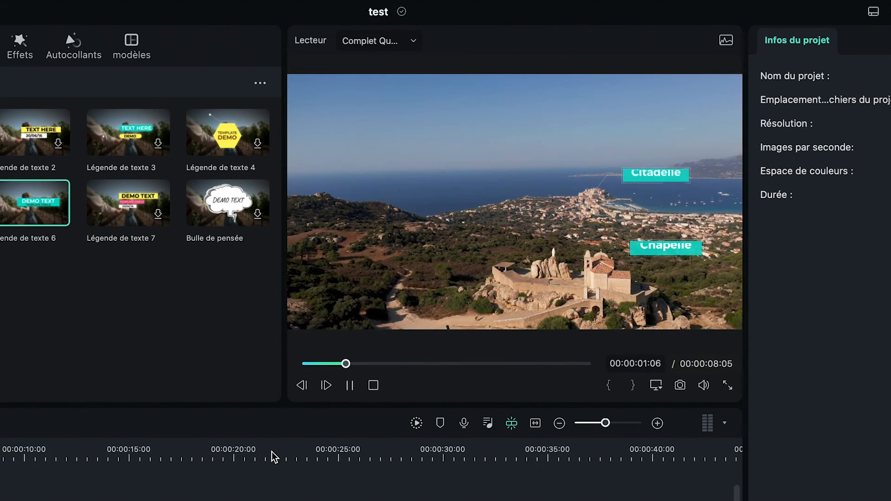